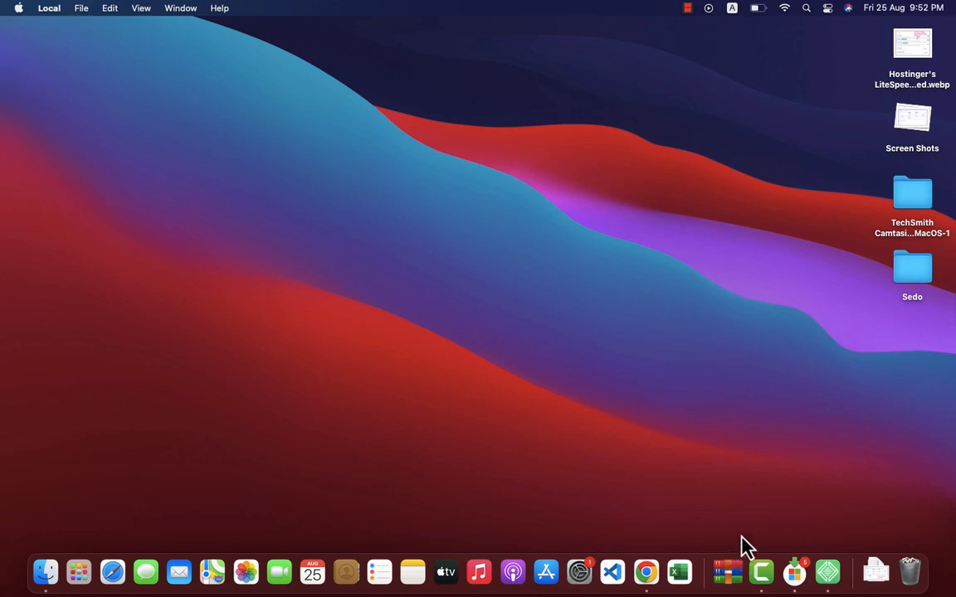
Bring Chrome forward and run a Google search for localwp
left_click(645, 573)
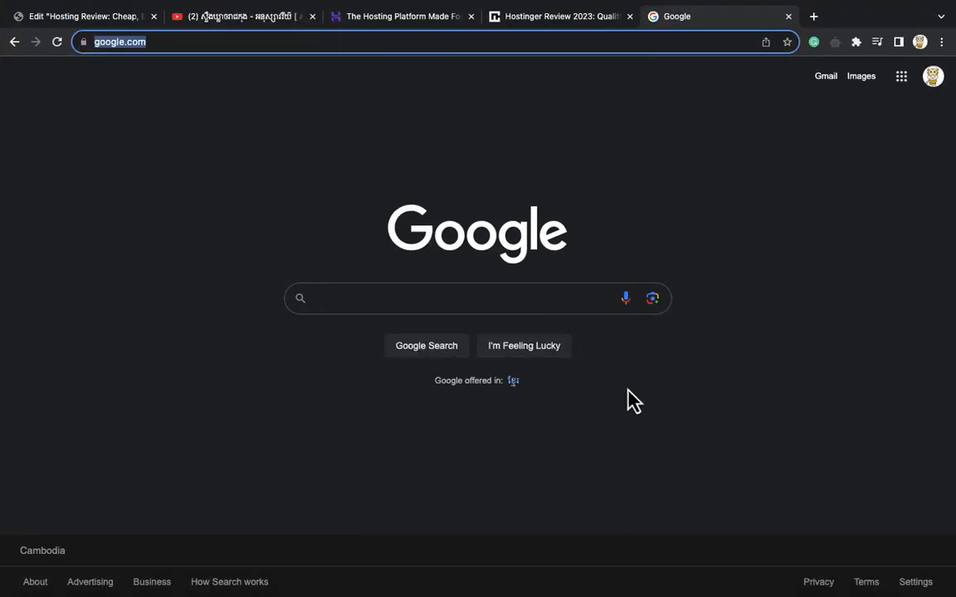
left_click(320, 184)
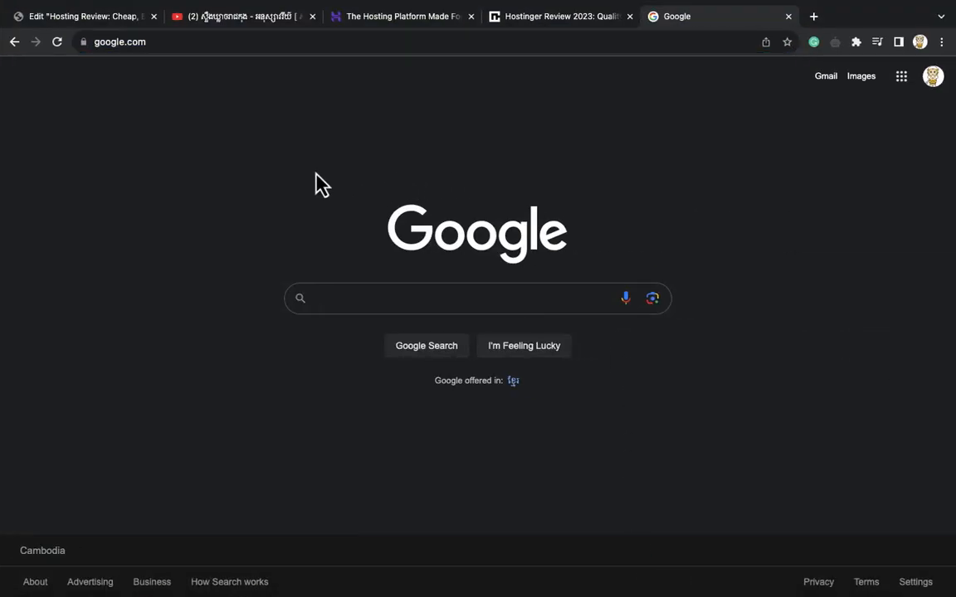
left_click(336, 297)
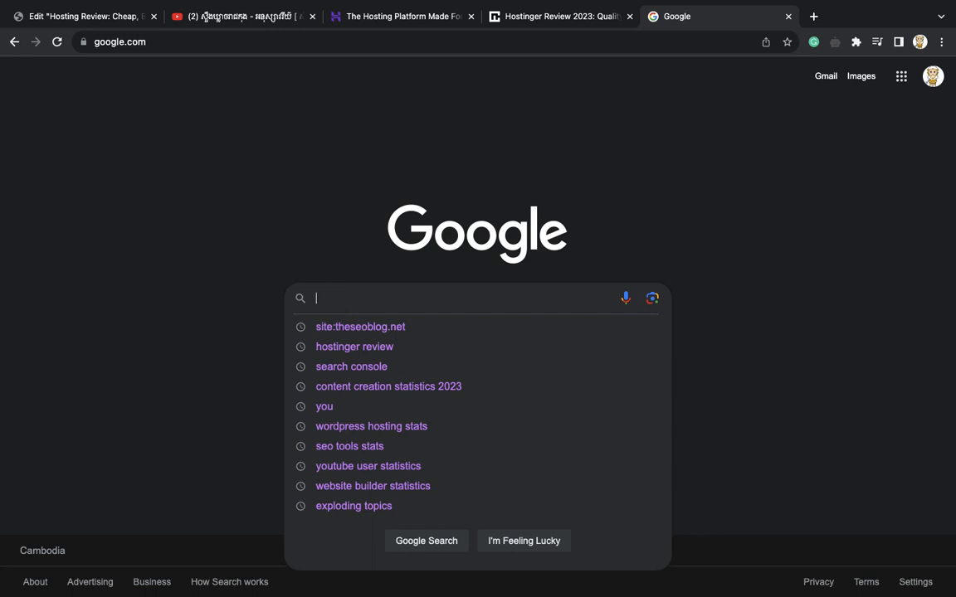
type("localwp")
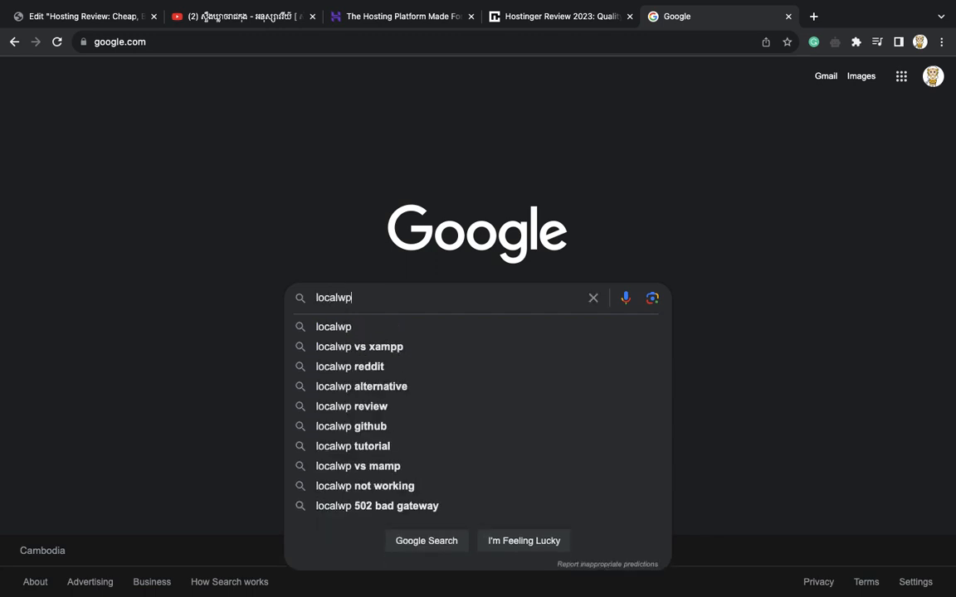
key("Return")
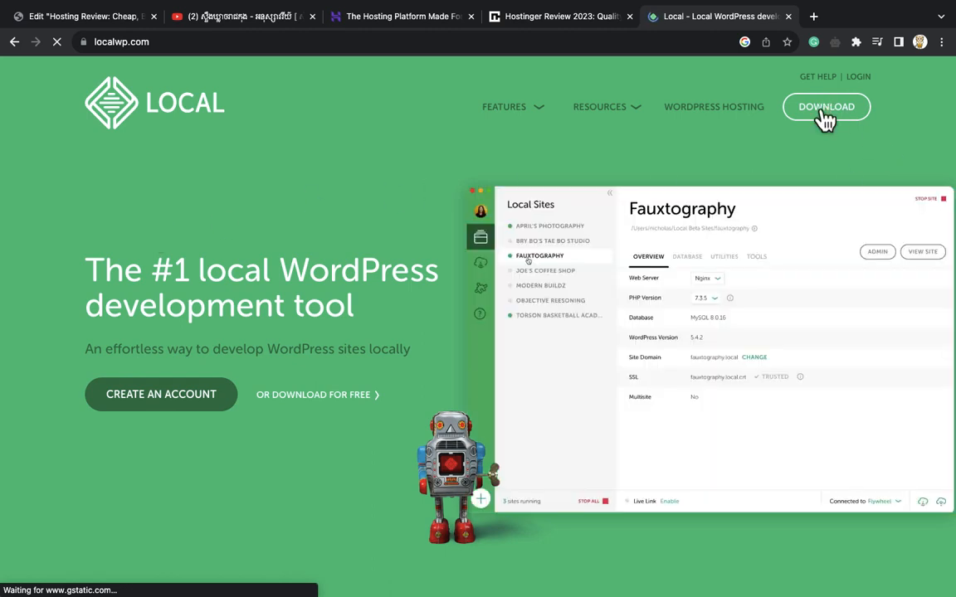
left_click(824, 121)
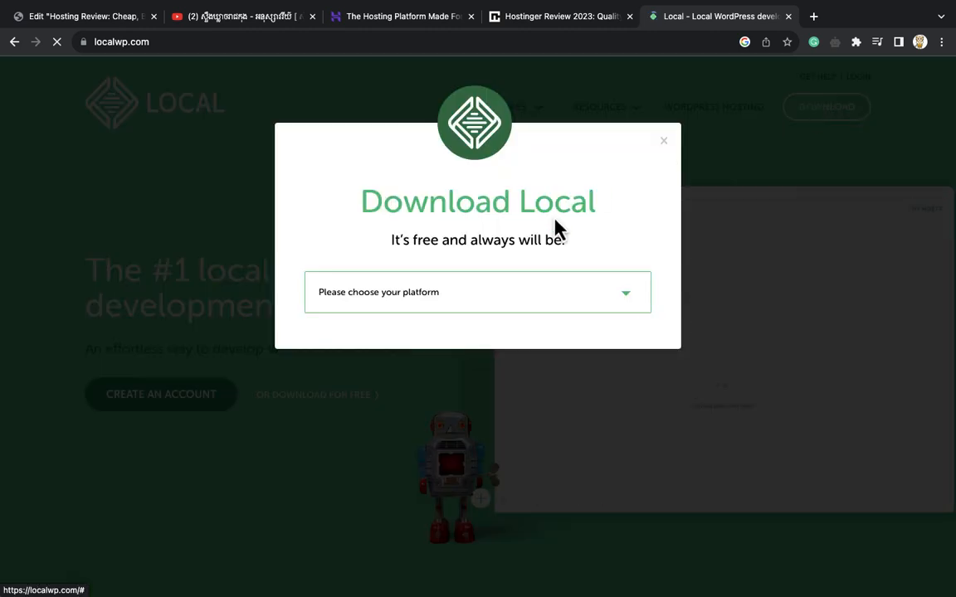
left_click(504, 294)
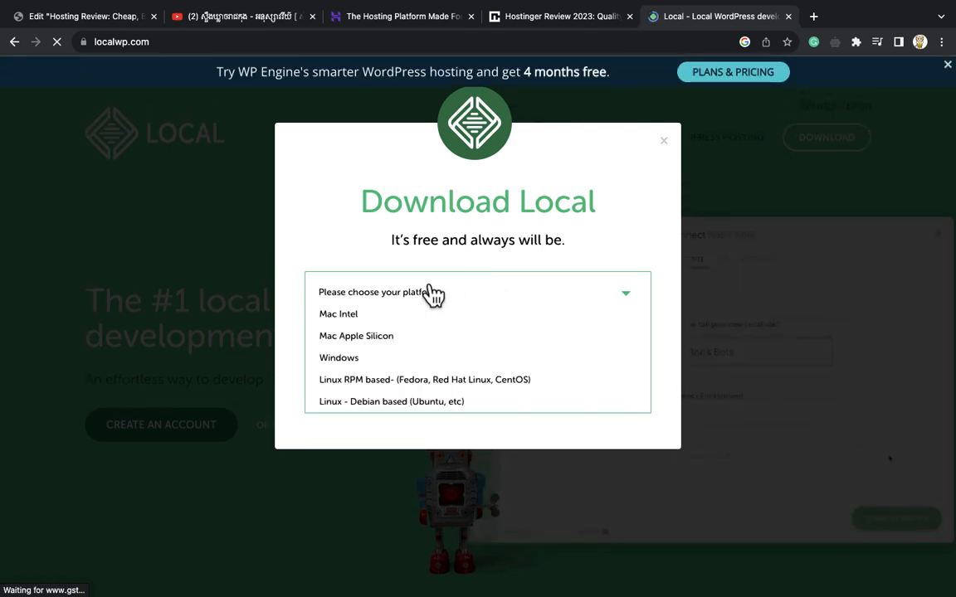
left_click(350, 323)
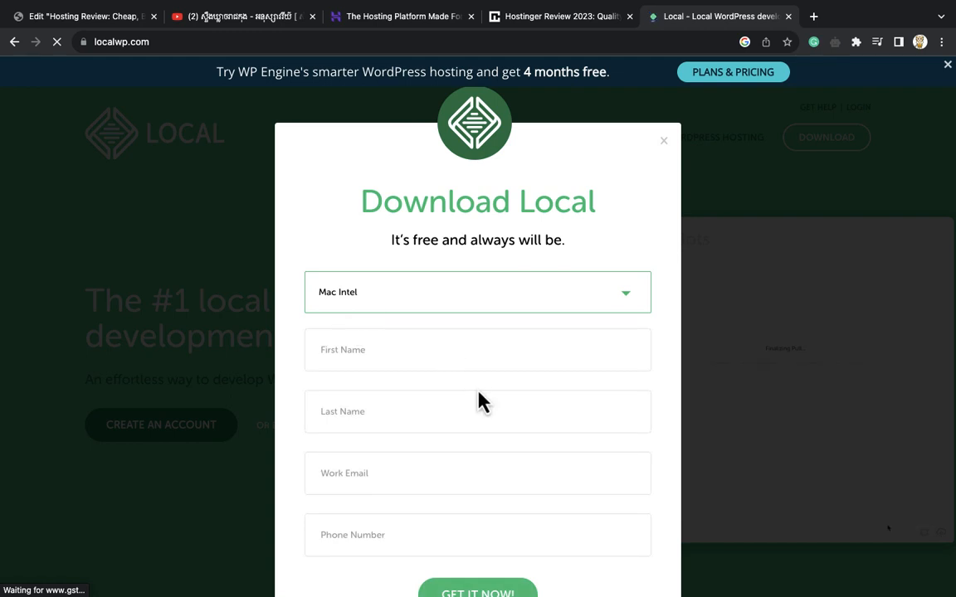
scroll(473, 373, "down", 2)
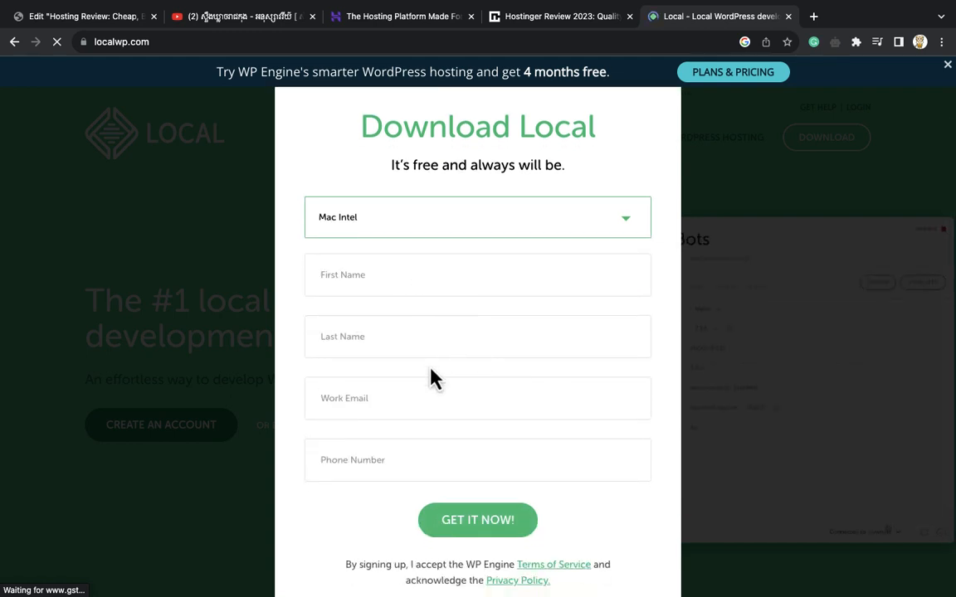
scroll(429, 378, "down", 1)
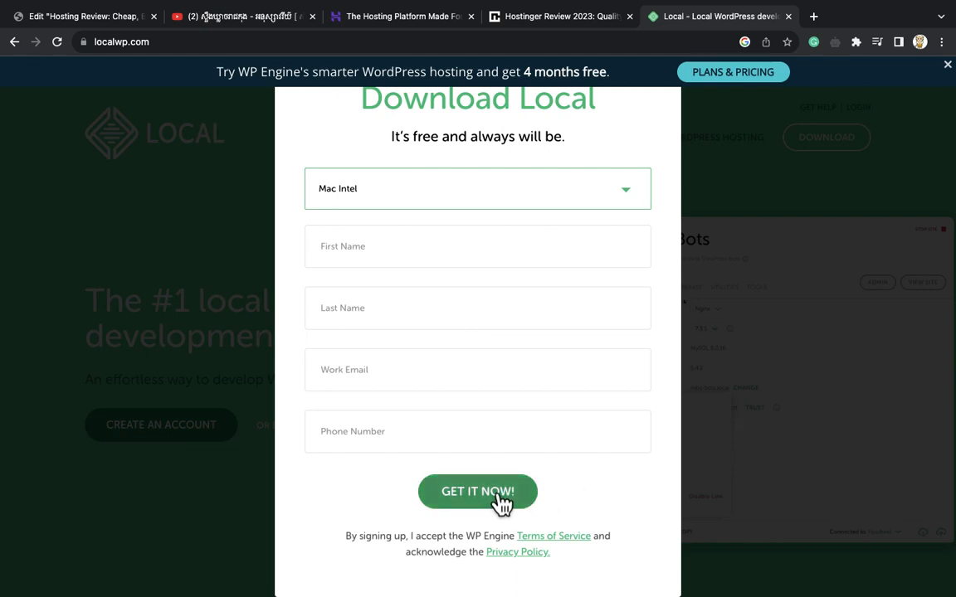
scroll(500, 495, "up", 1)
scroll(502, 502, "up", 3)
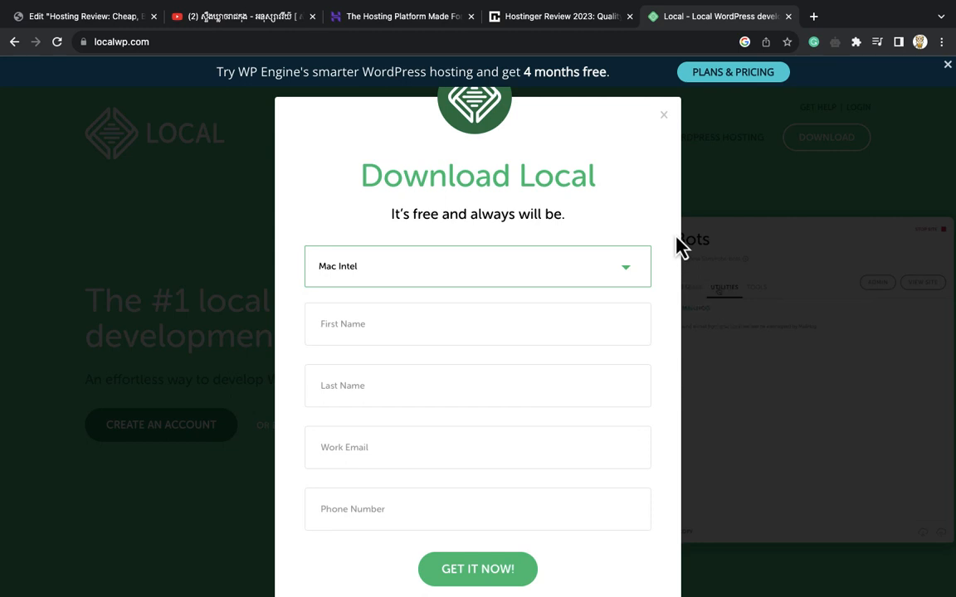
left_click(663, 116)
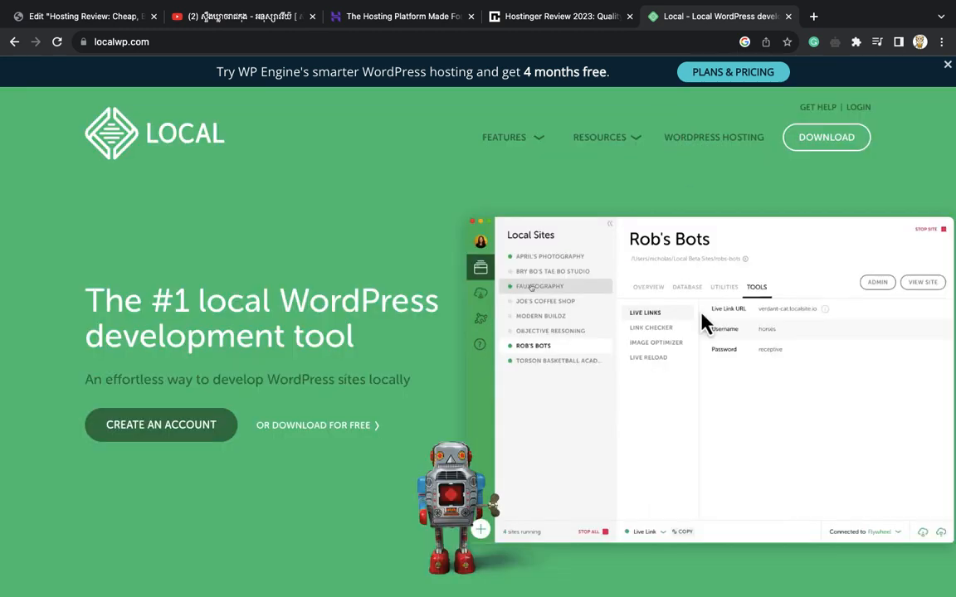
mouse_move(682, 592)
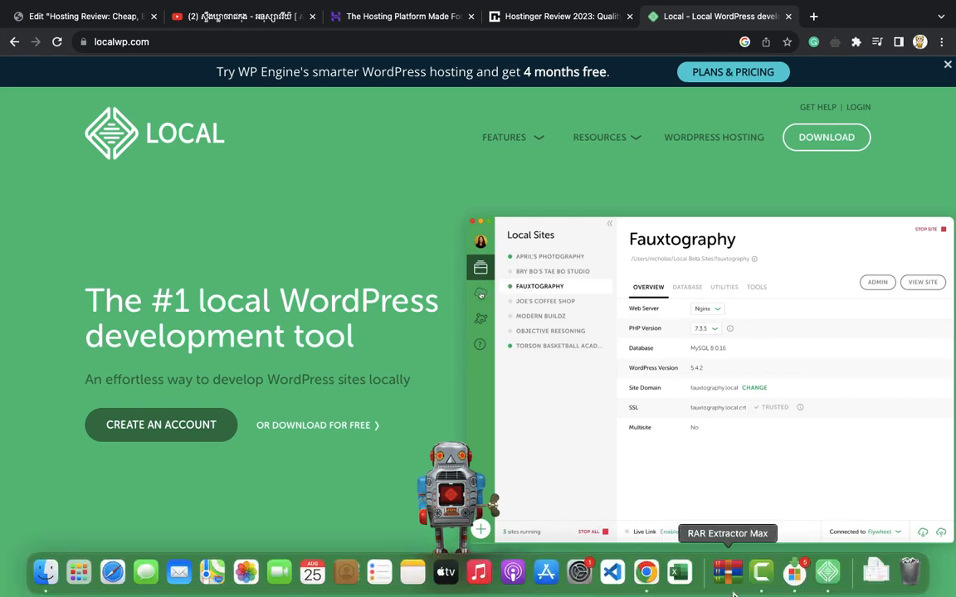
Mount local-7.1.2-mac.dmg from Downloads, then close the Install Local and Downloads windows
left_click(830, 585)
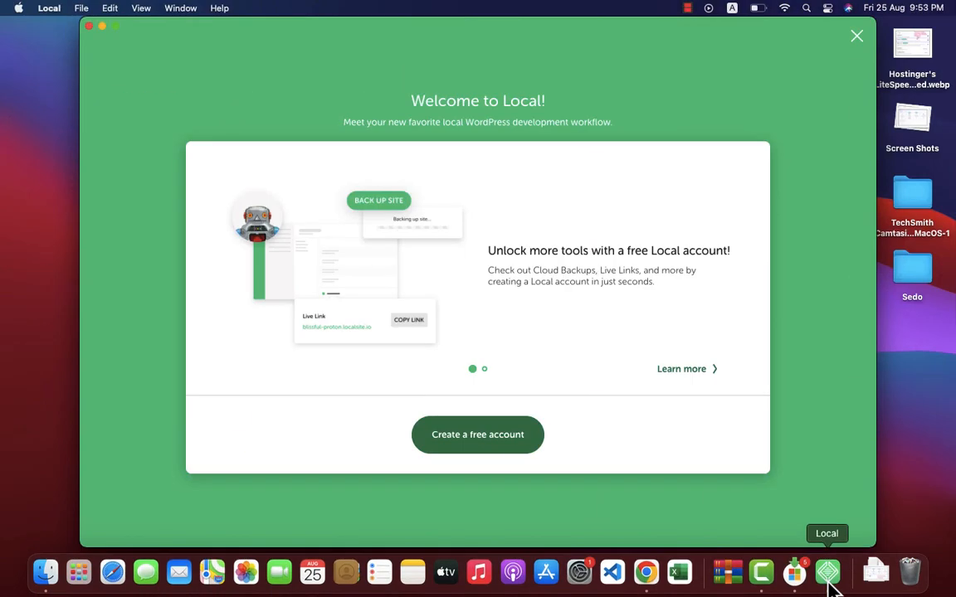
left_click(45, 581)
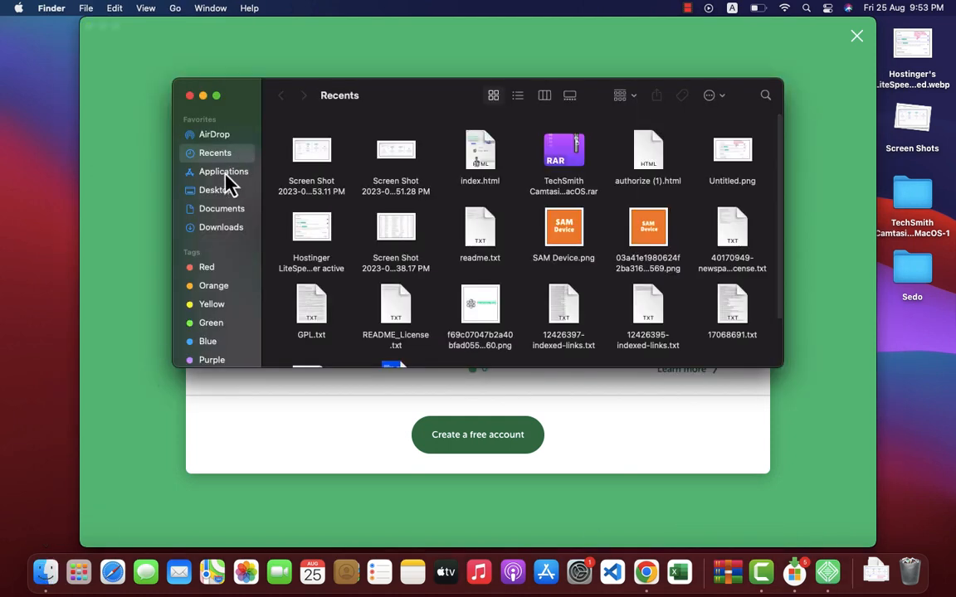
left_click(221, 230)
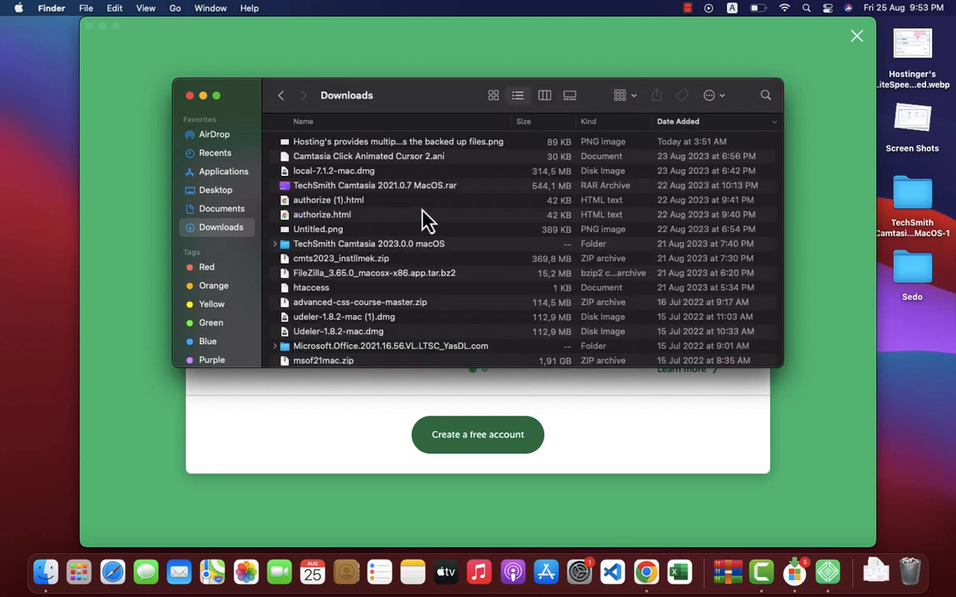
scroll(428, 214, "down", 1)
scroll(427, 220, "up", 2)
left_click(346, 174)
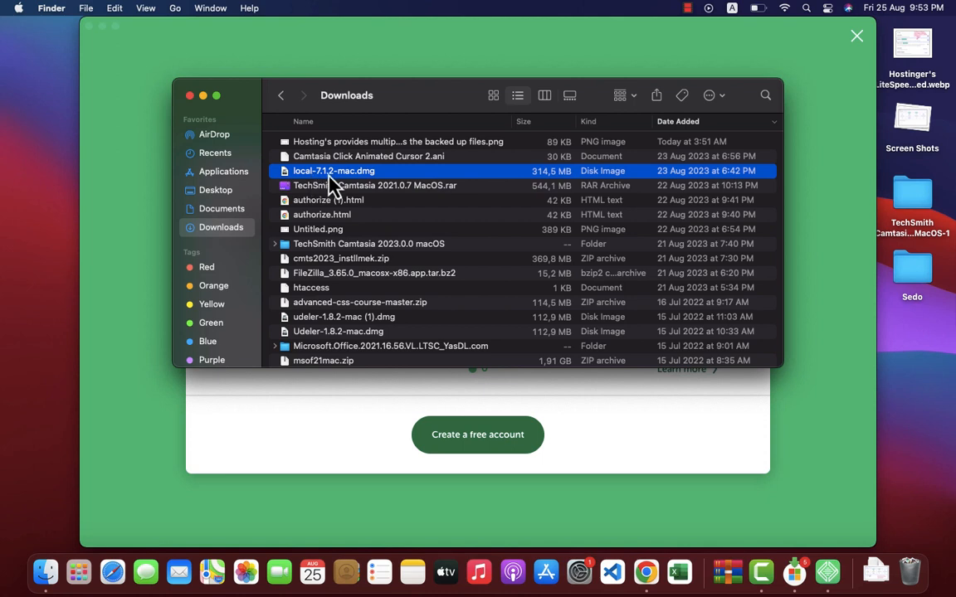
double_click(330, 178)
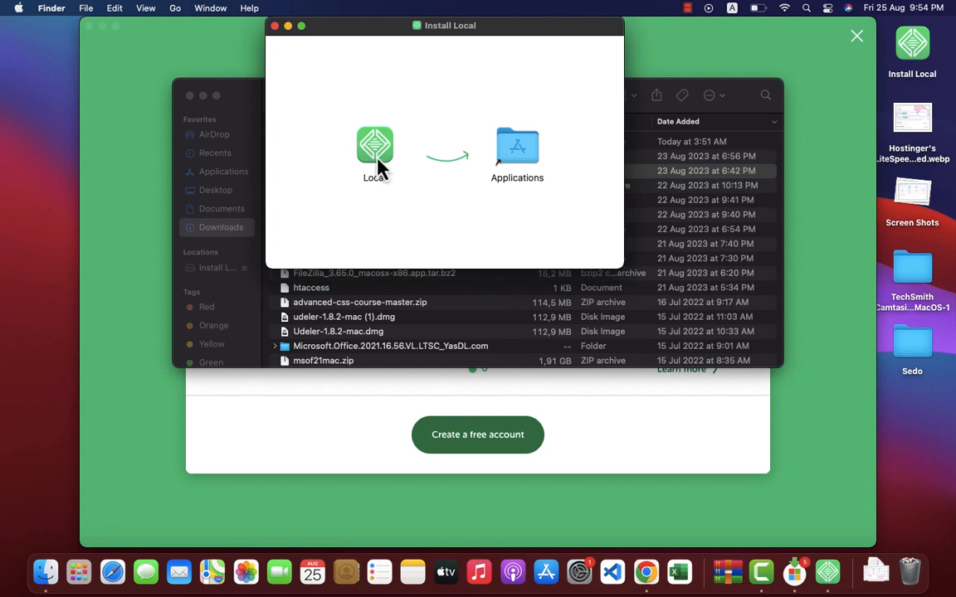
left_click(274, 27)
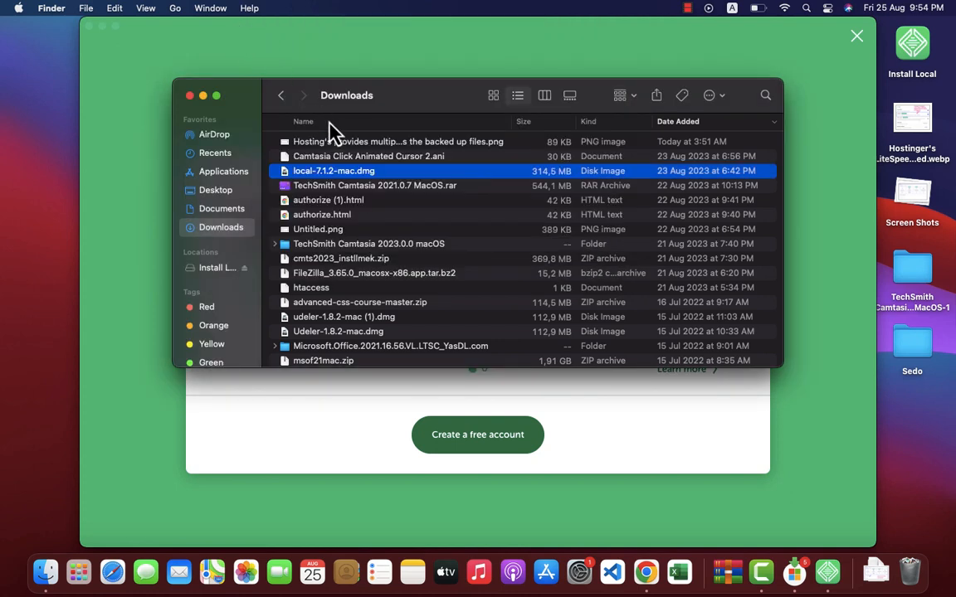
left_click(190, 97)
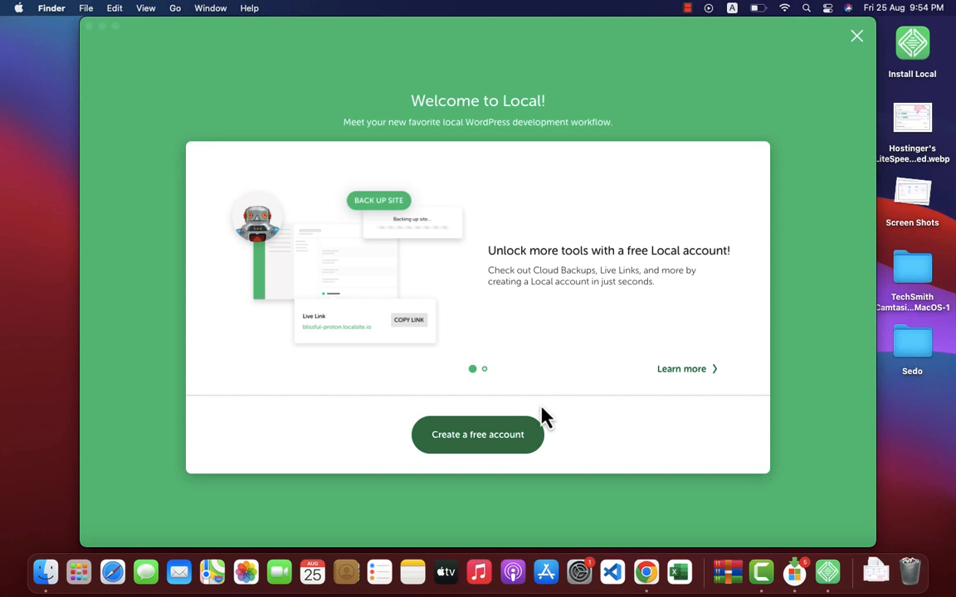
Choose Create a free account on Local's Welcome to Local screen
left_click(470, 440)
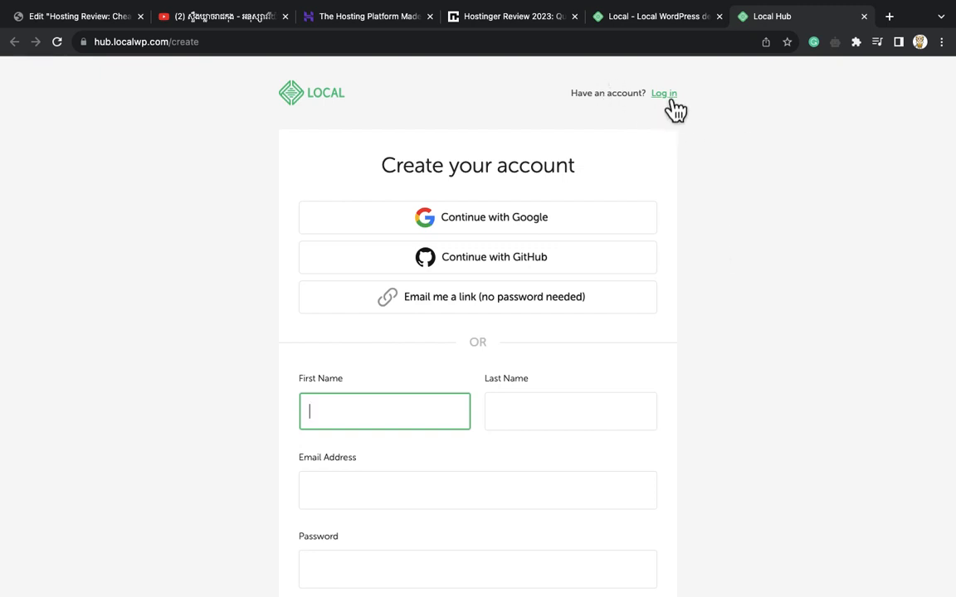
Switch the Local Hub page from sign-up to log in and choose Continue with Google
scroll(693, 241, "down", 5)
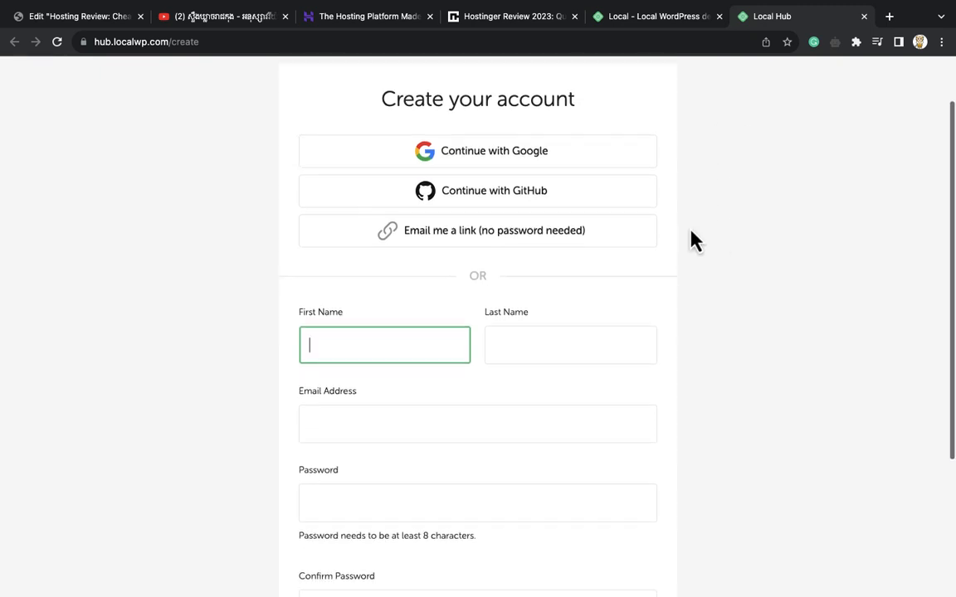
scroll(694, 240, "up", 5)
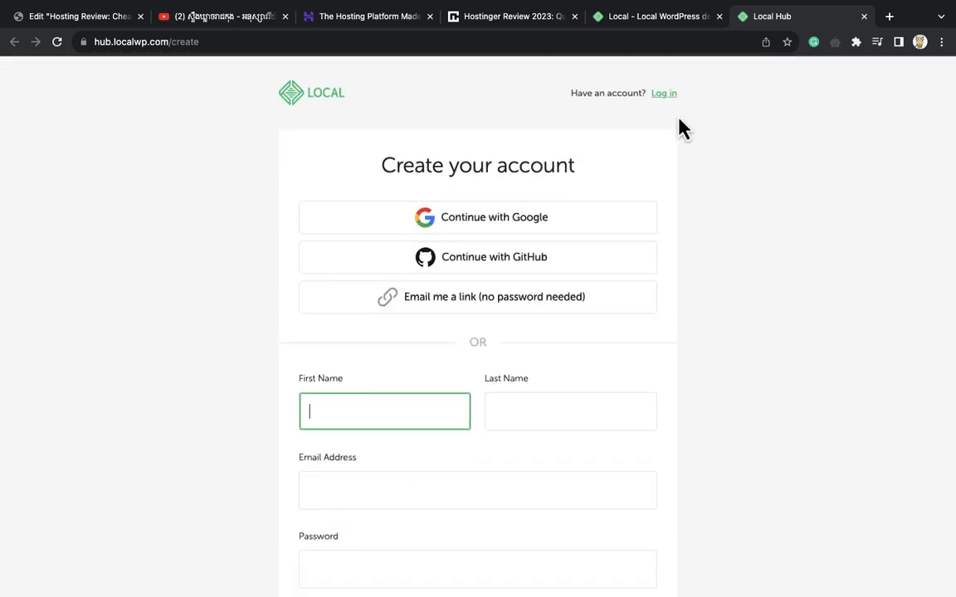
left_click(665, 95)
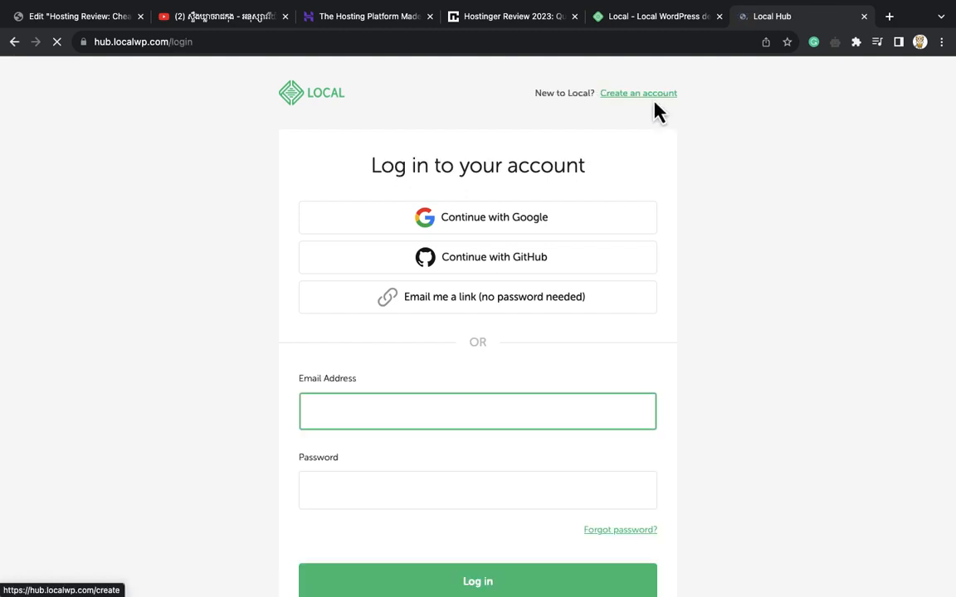
left_click(466, 221)
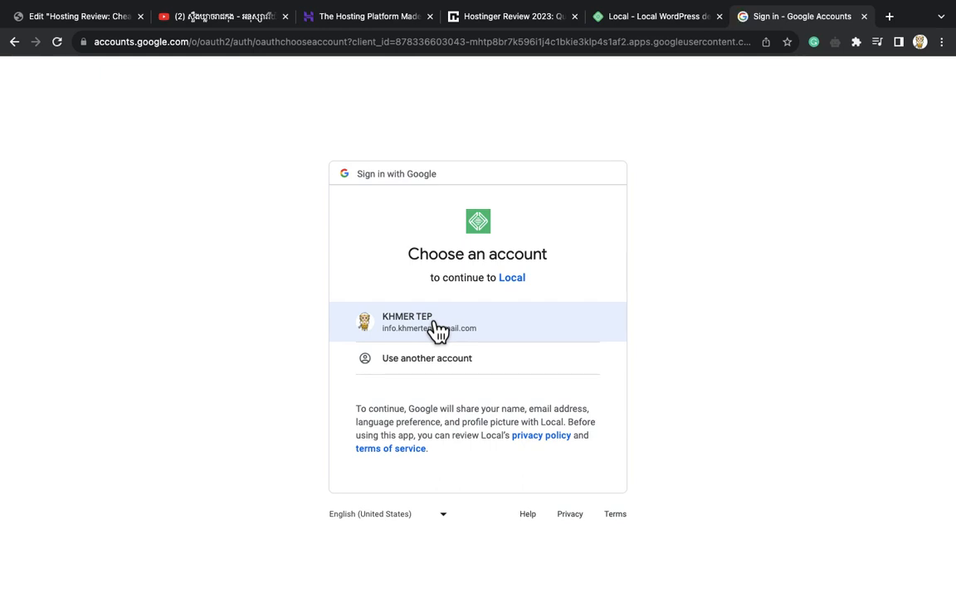
Pick the Google account to sign in, then confirm opening the Local app
left_click(437, 330)
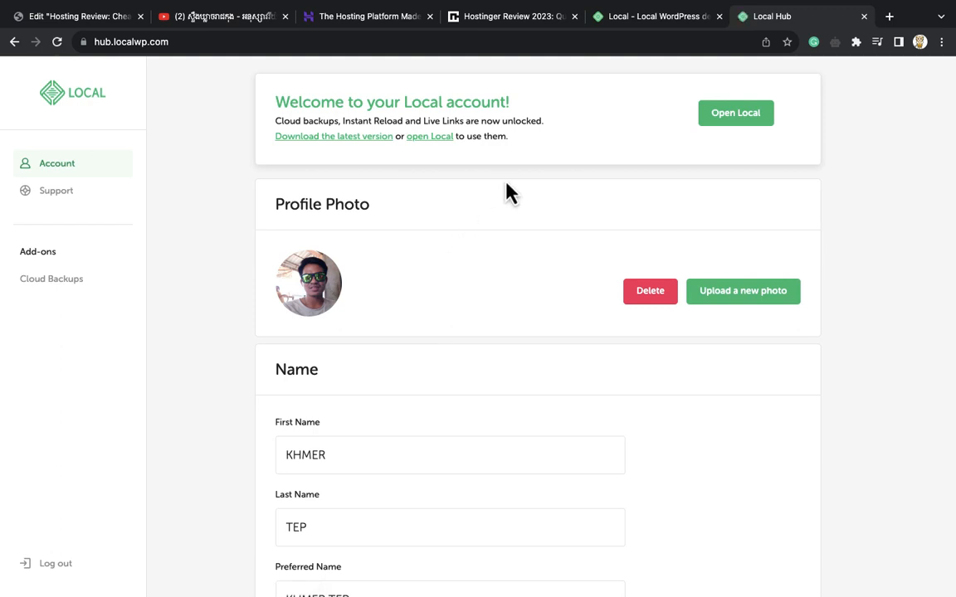
left_click(740, 126)
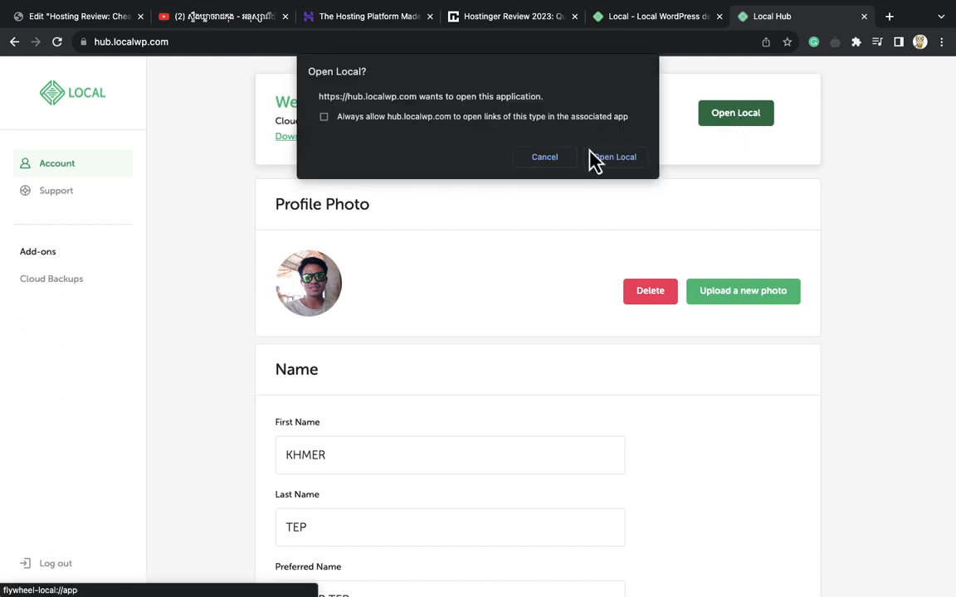
left_click(615, 157)
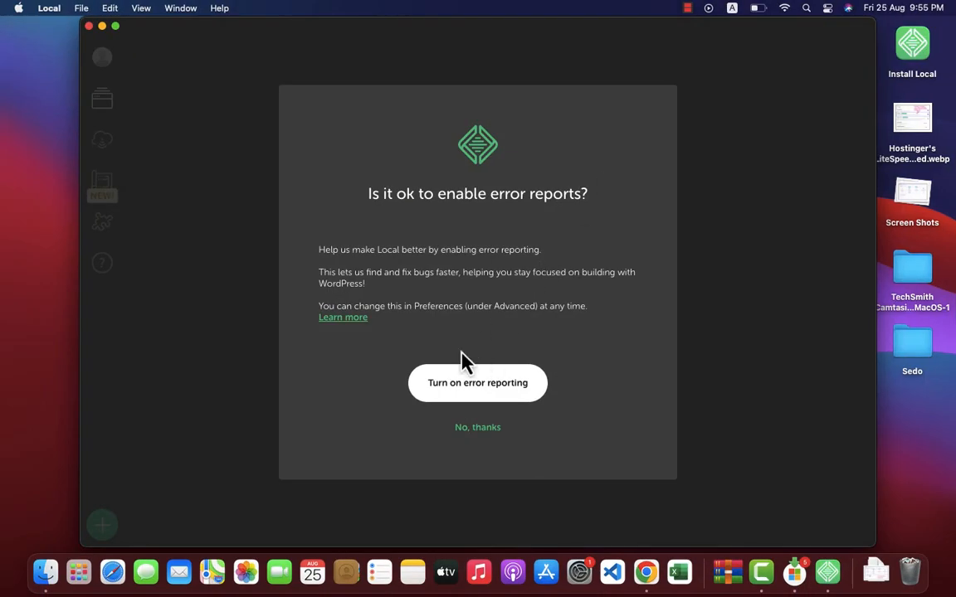
Turn on error reporting and usage reporting in Local's onboarding prompts
left_click(488, 390)
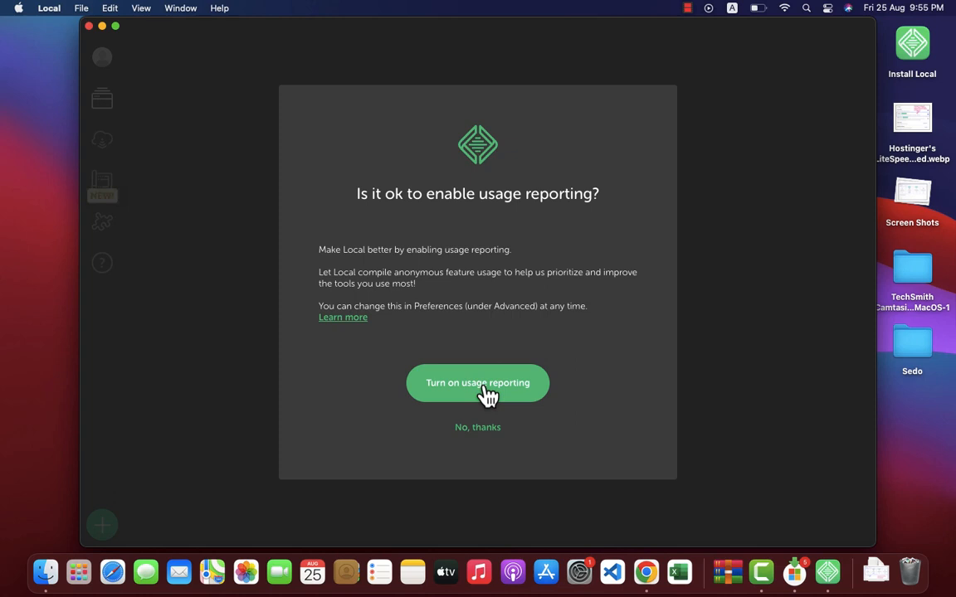
left_click(486, 393)
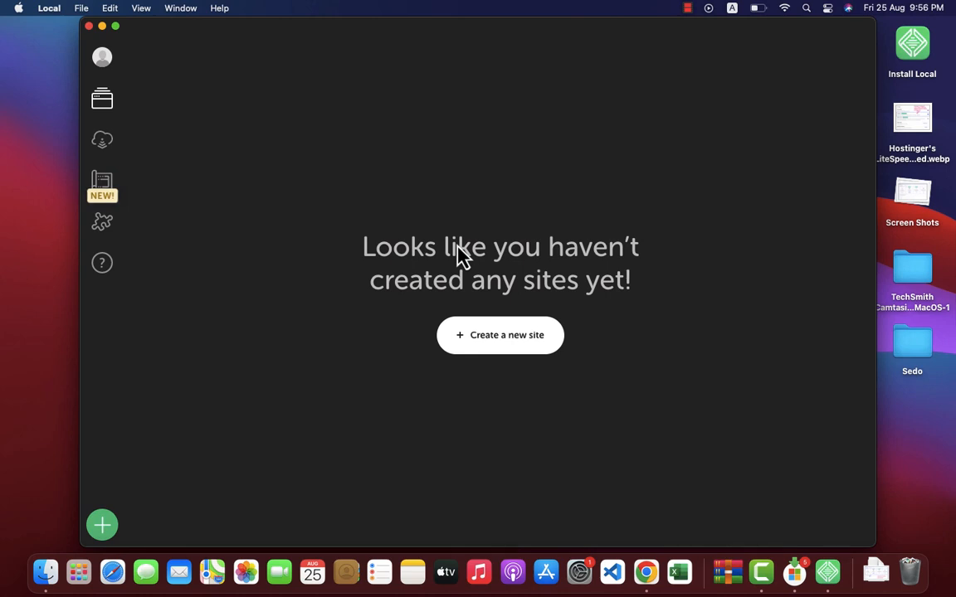
Begin a new site in Local and continue with the Create a new site option
left_click(496, 341)
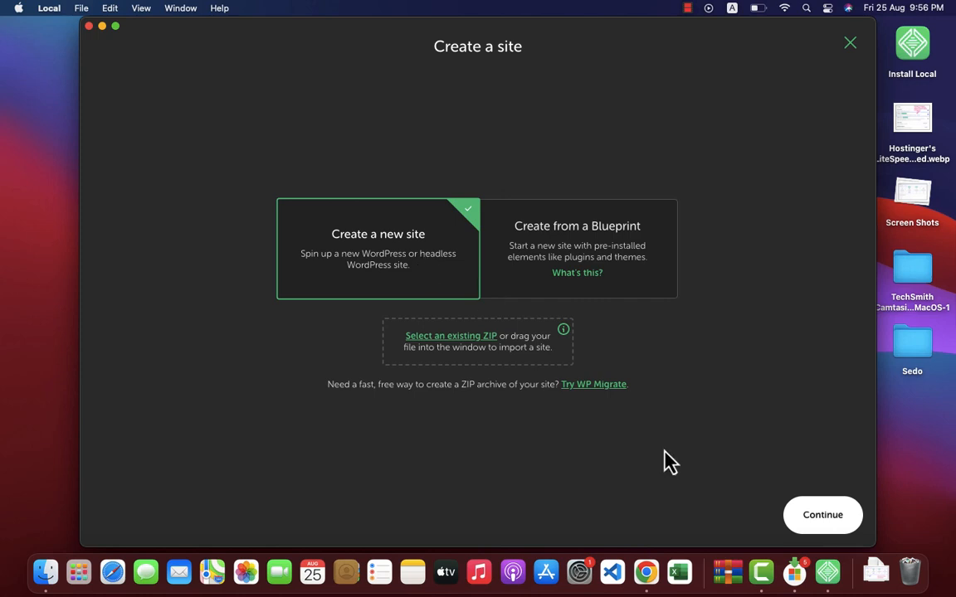
left_click(825, 521)
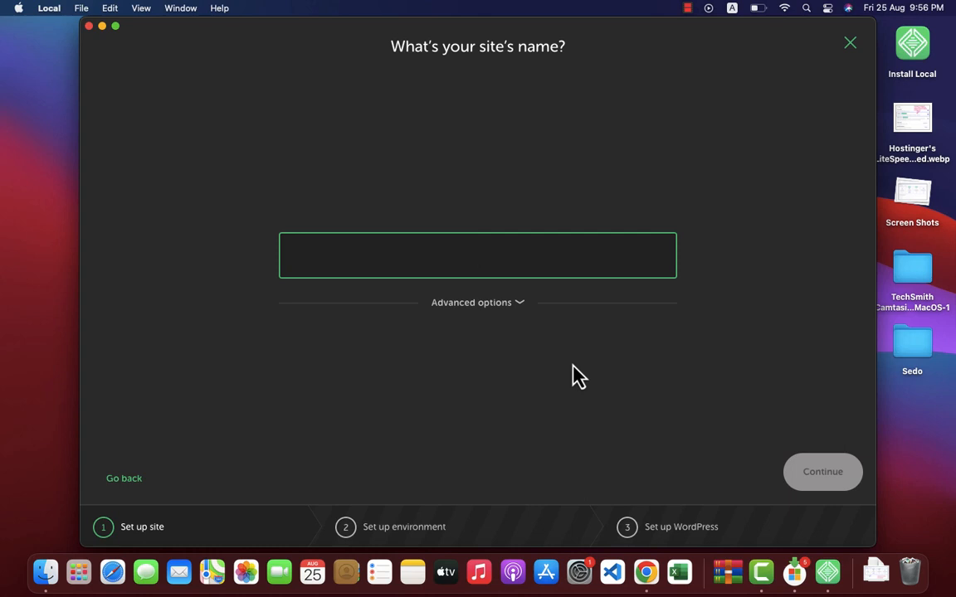
Name the site 'test' and accept the Preferred environment (PHP 8.1.9, nginx, MySQL 8.0.16)
type("test")
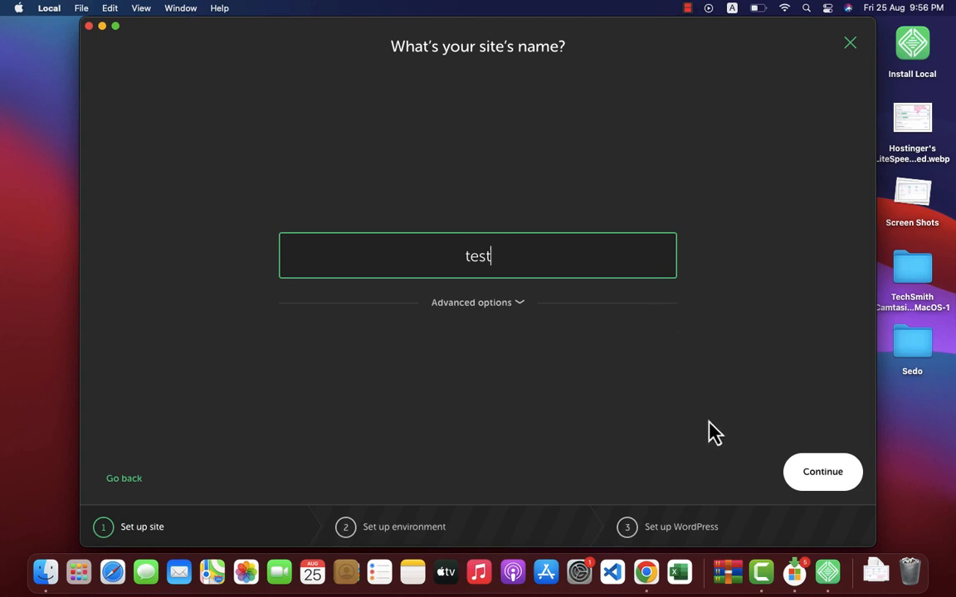
left_click(826, 478)
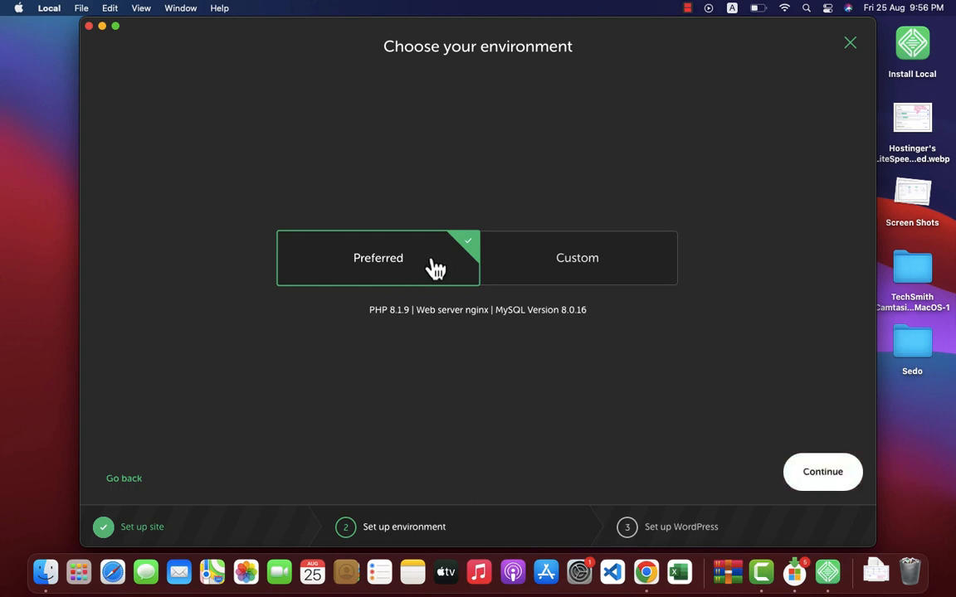
left_click(813, 491)
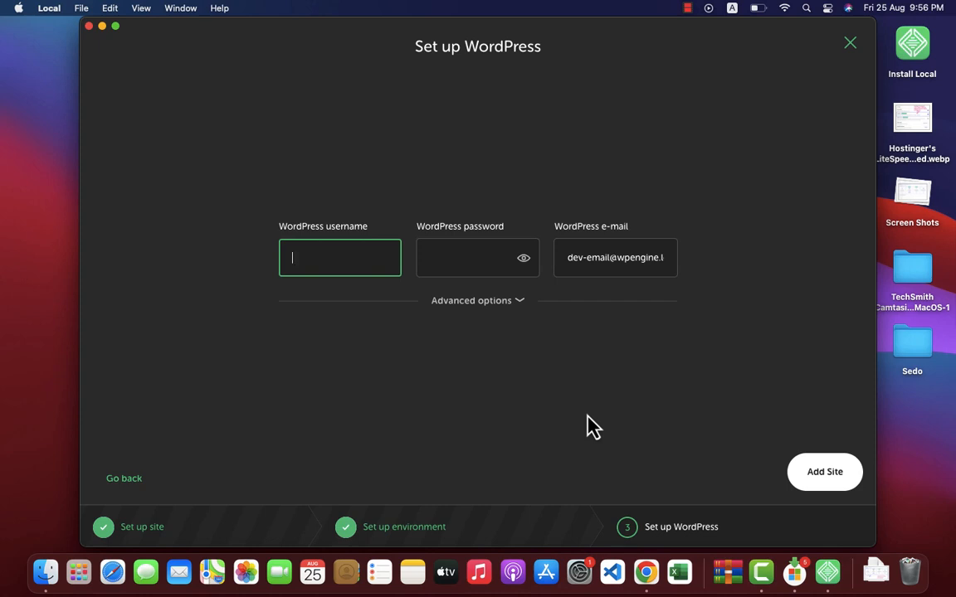
Enter WordPress username admin and its password, then add the site
type("admin")
key("Tab")
type("ad")
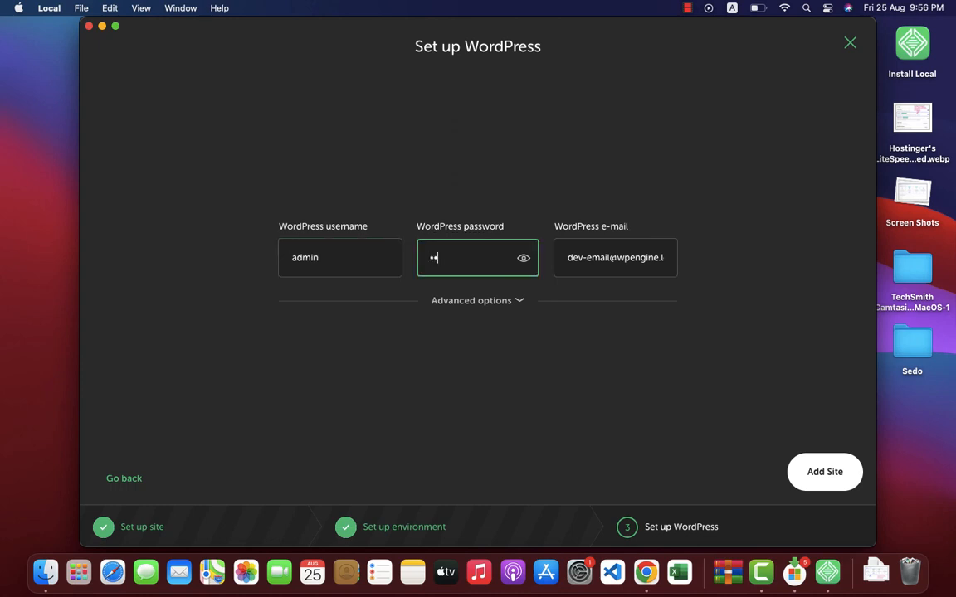
type("••••••••••")
left_click(819, 477)
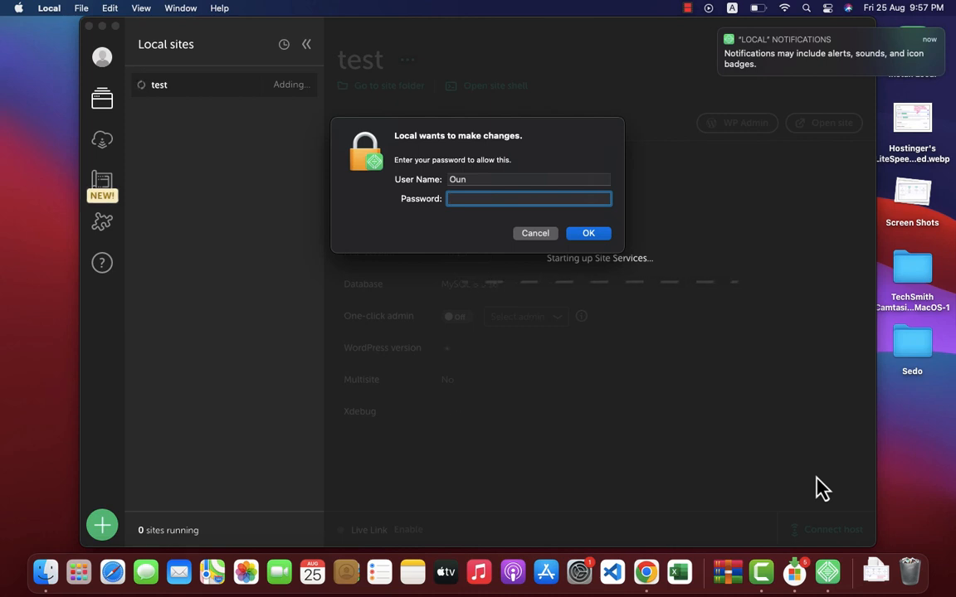
Enter the macOS account password to approve Local's system changes
type("••••")
left_click(606, 236)
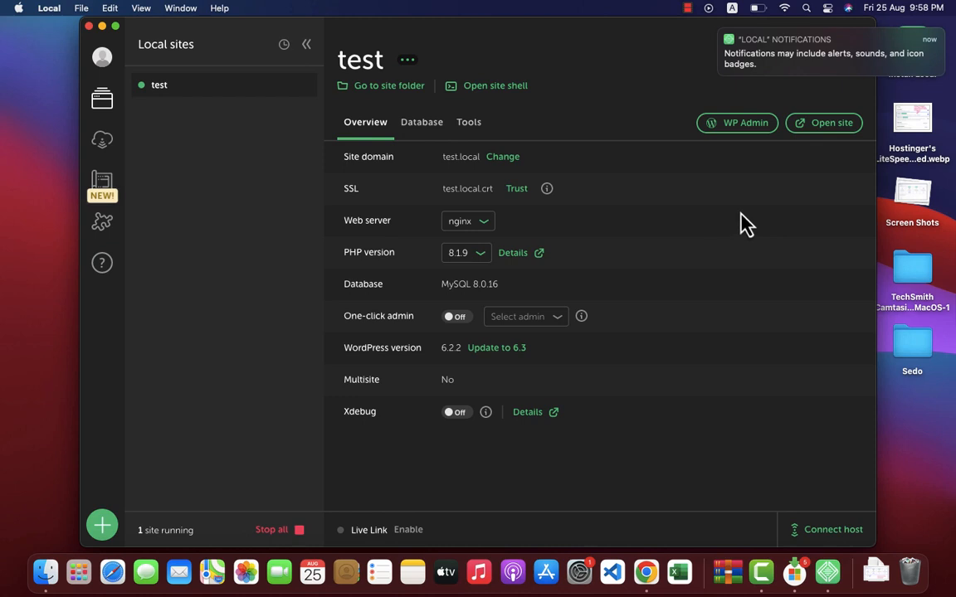
Open test.local in Chrome and scroll through its default WordPress front page
left_click(827, 139)
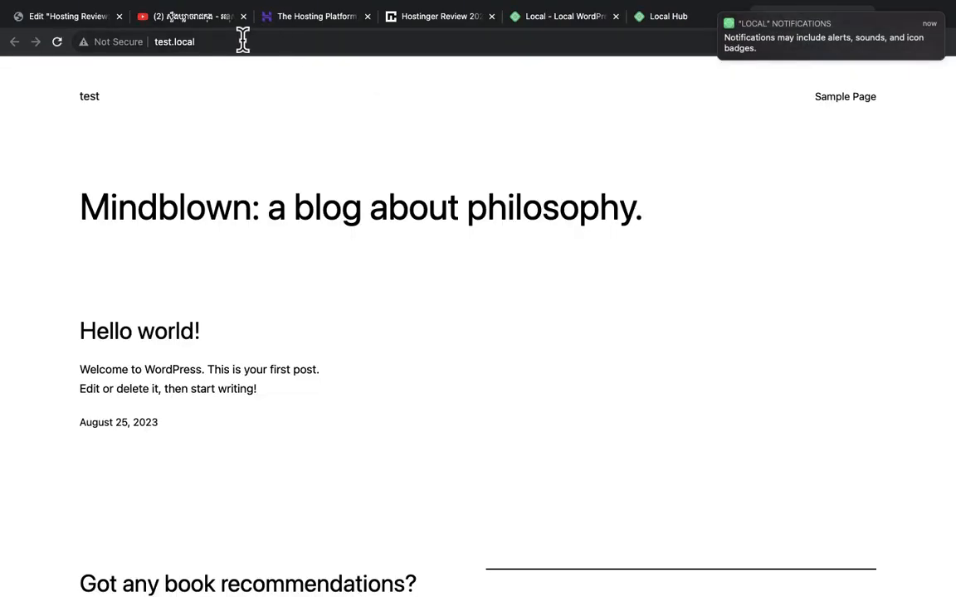
scroll(274, 184, "down", 1)
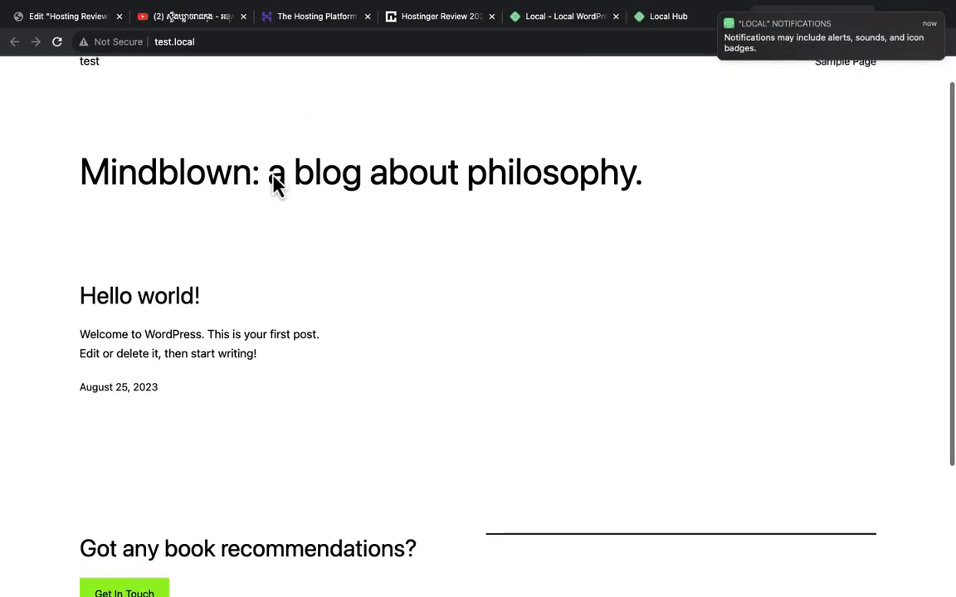
scroll(274, 184, "down", 5)
scroll(273, 184, "up", 6)
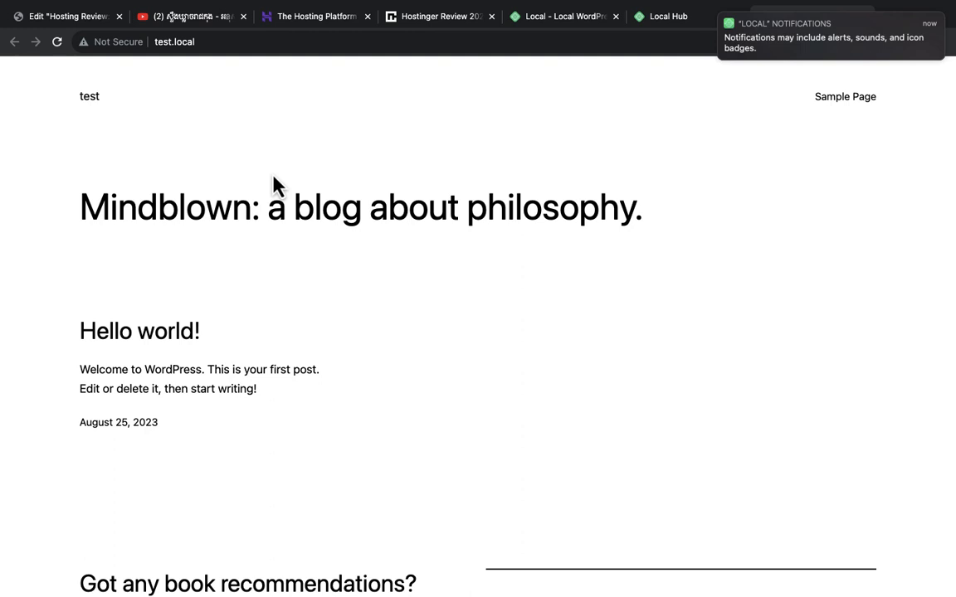
Look over the localwp.com and Local Hub account tabs, then bring Local back to front
left_click(552, 19)
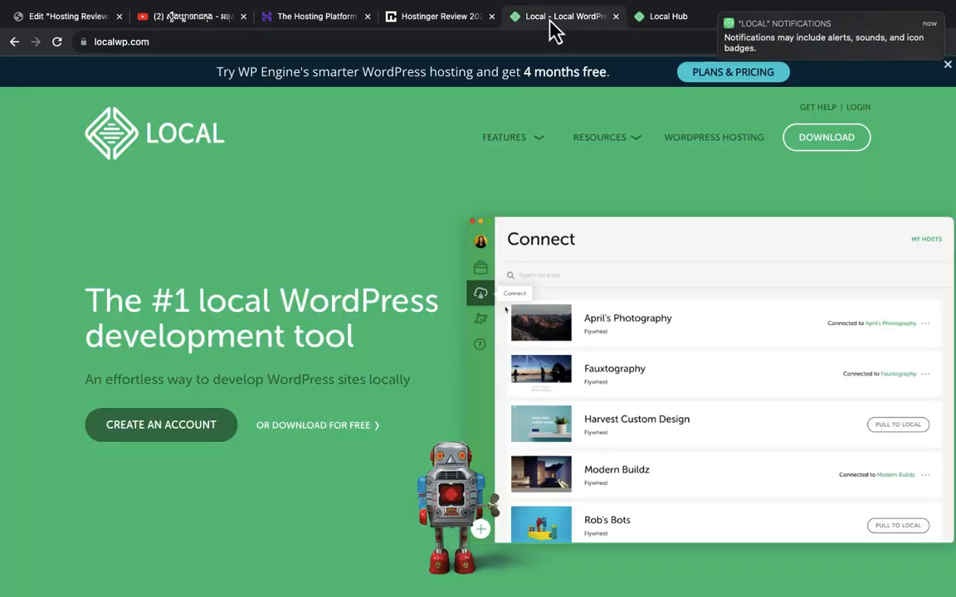
left_click(664, 19)
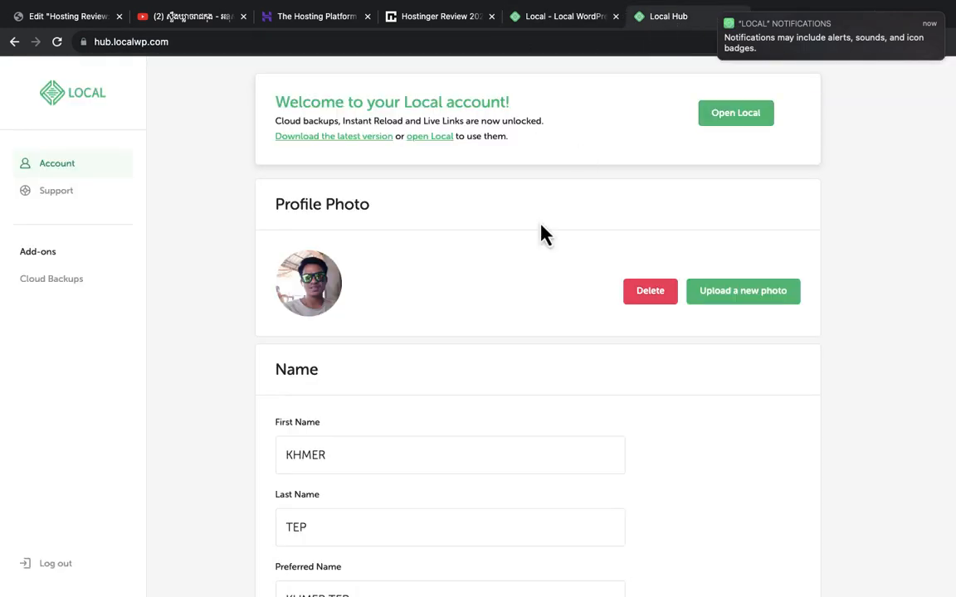
mouse_move(380, 596)
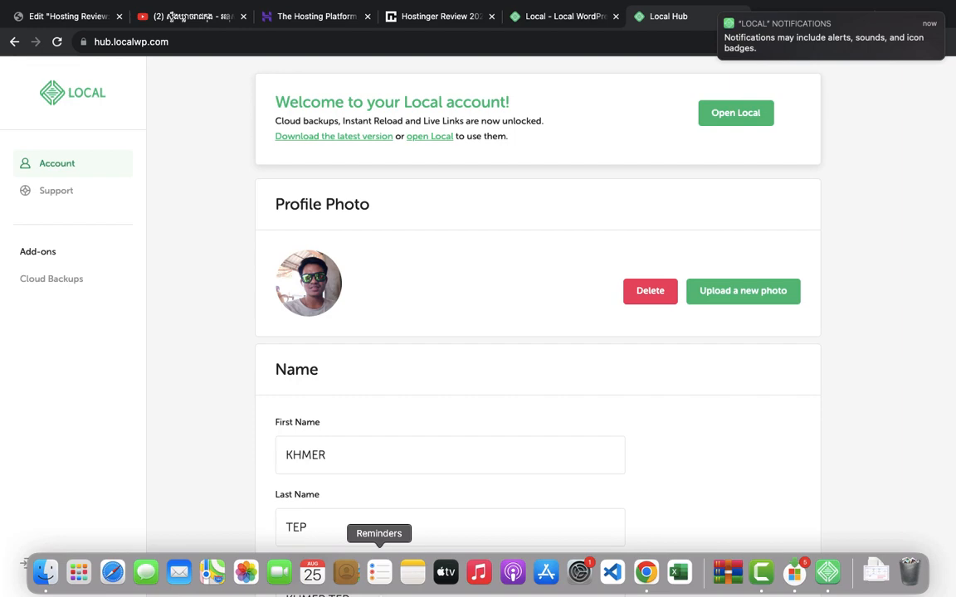
left_click(834, 578)
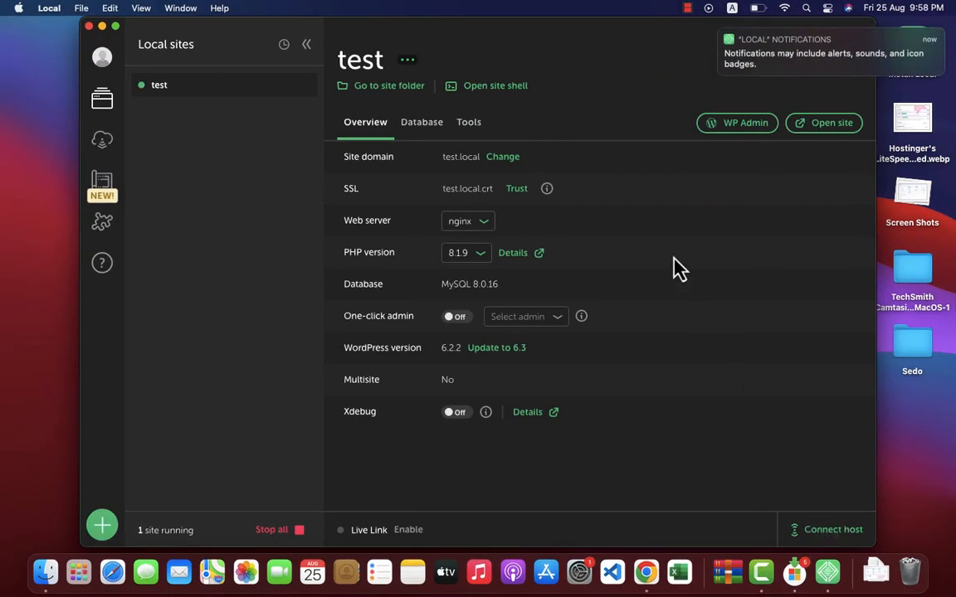
Log into the test site's WP Admin as 'admin' with the account password
left_click(746, 127)
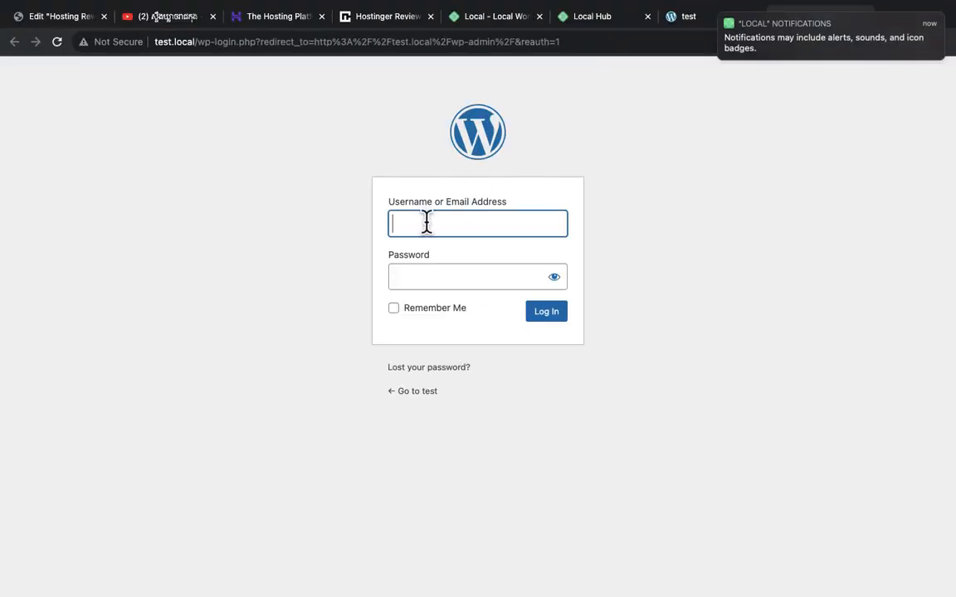
left_click(427, 222)
type("admin")
key("Tab")
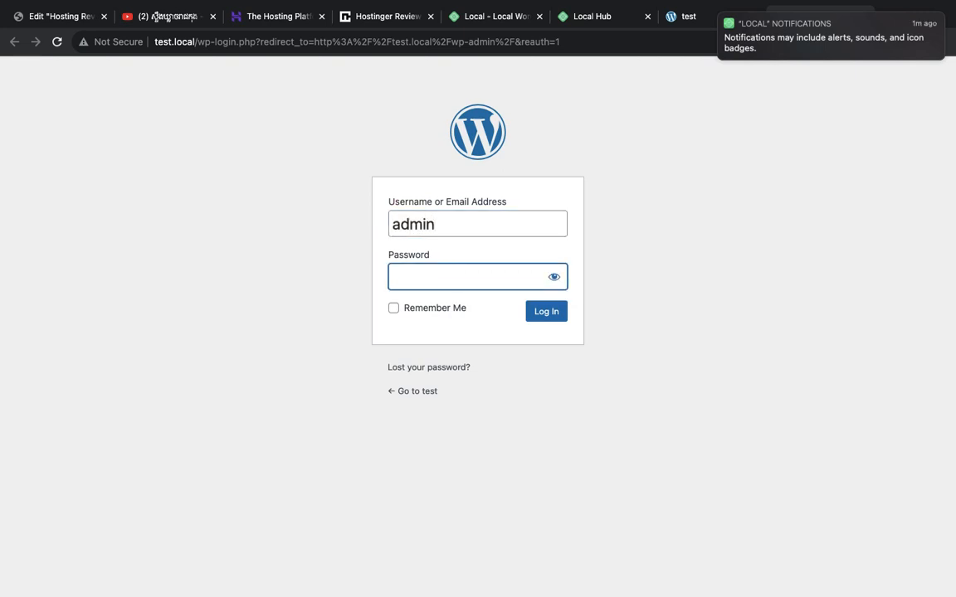
type("*************")
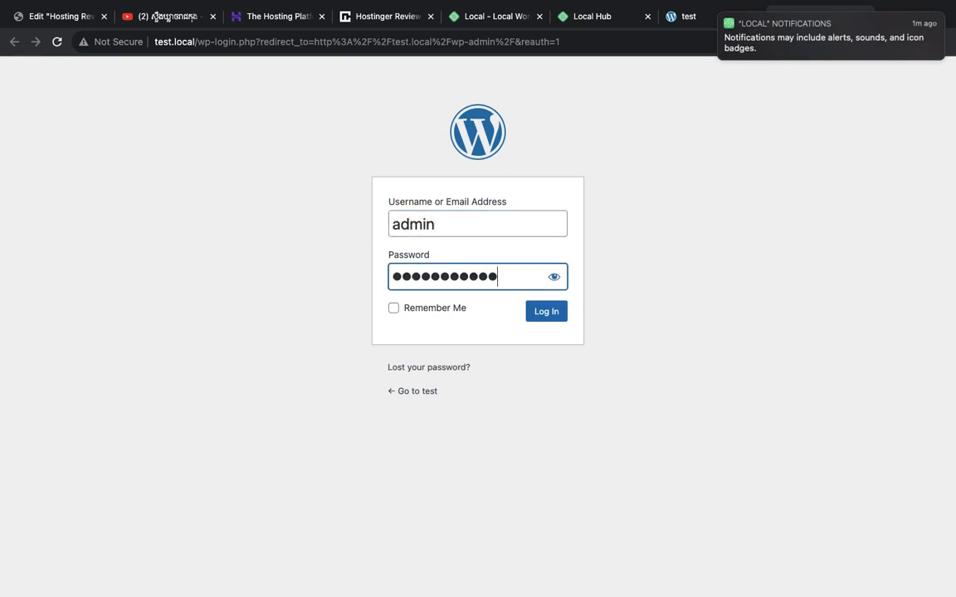
key("Return")
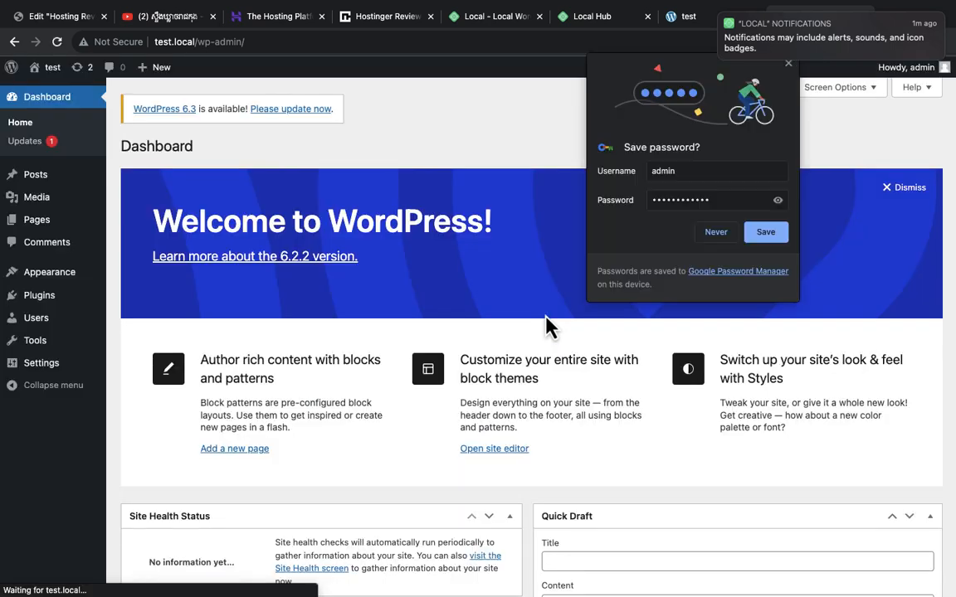
Close Chrome's 'Save password?' popup to reveal the WordPress 6.2.2 Dashboard
left_click(789, 64)
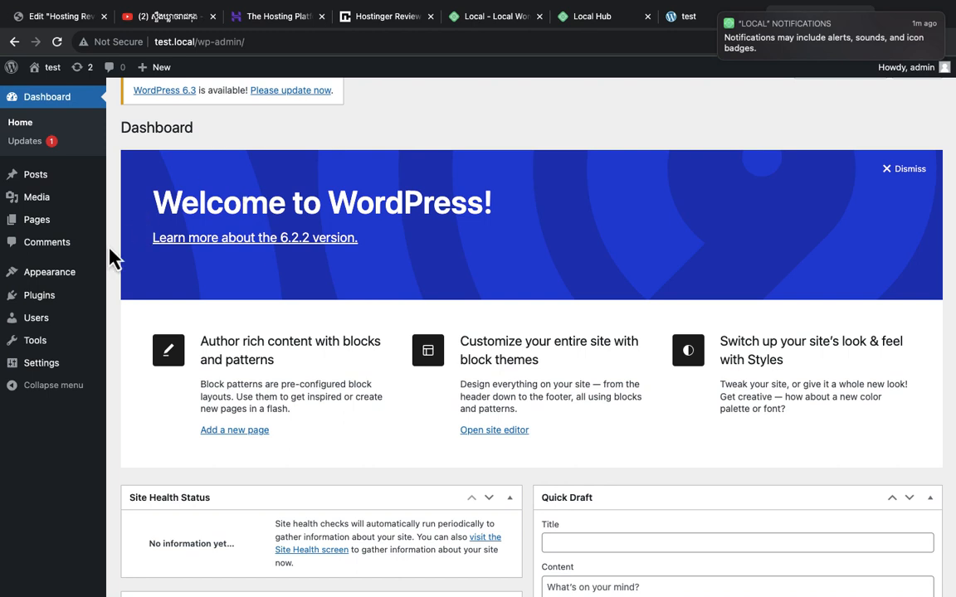
mouse_move(50, 283)
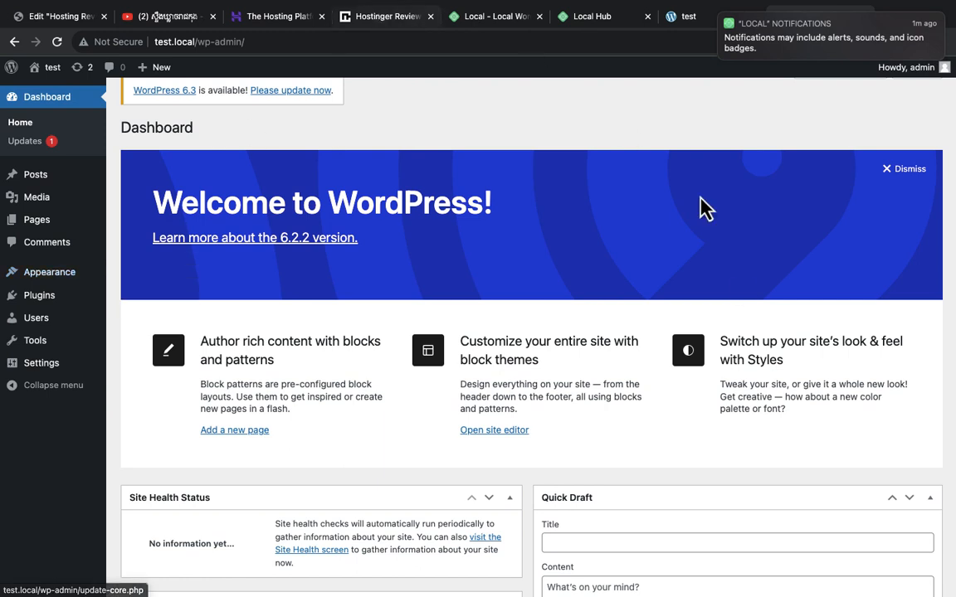
Return to Local's overview of the running test site, showing WordPress 6.2.2
left_click(823, 584)
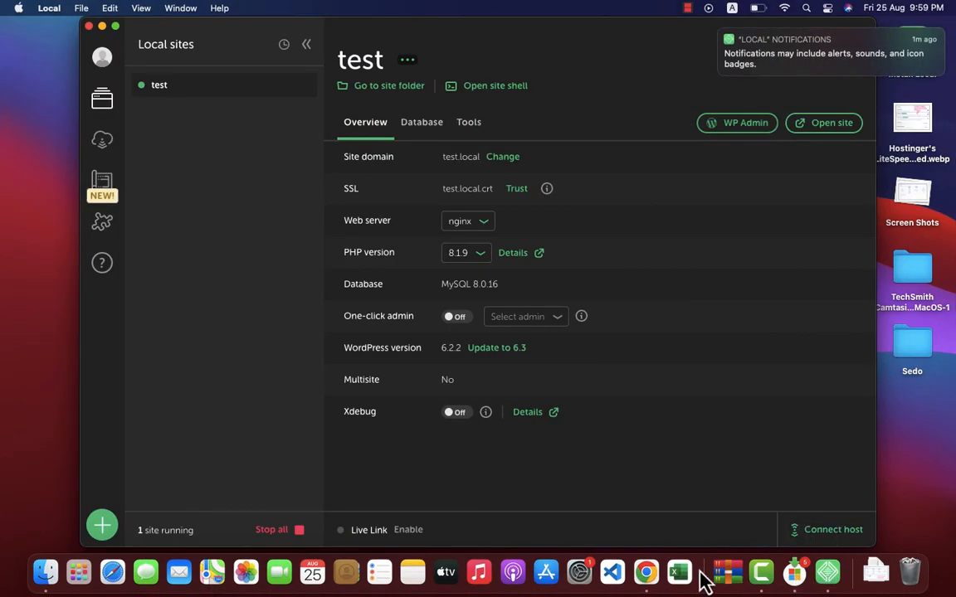
left_click(682, 9)
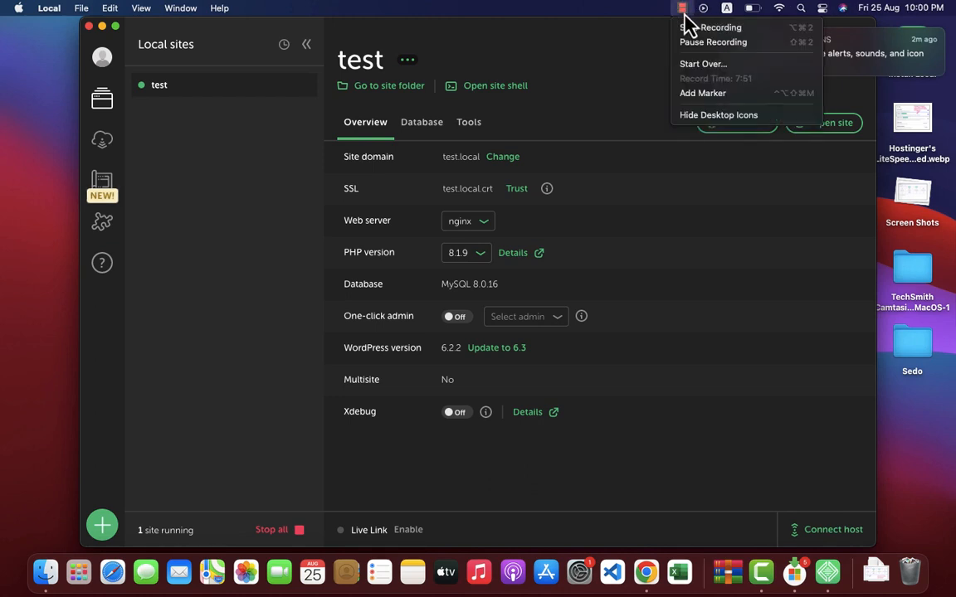